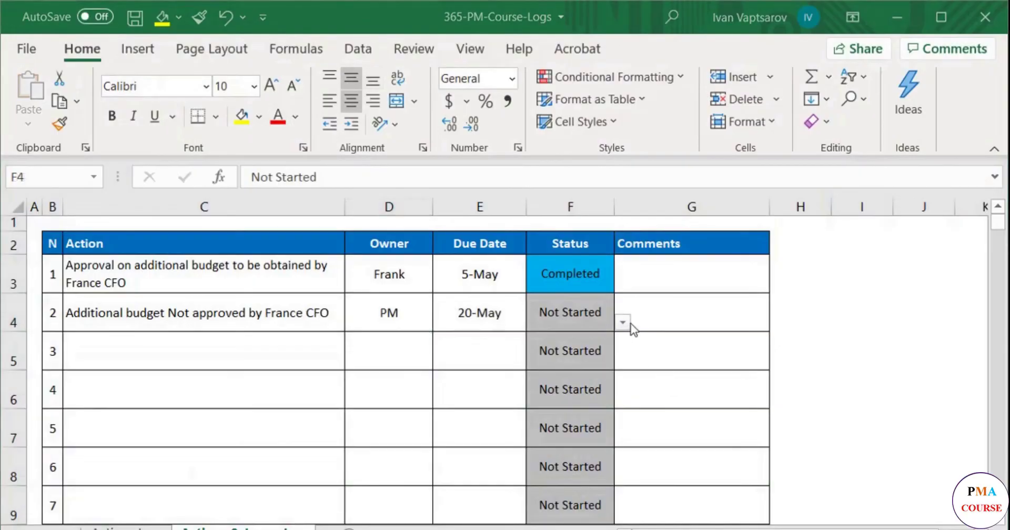
Step: Set the status of item 2, the additional budget not approved by France CFO, to Ongoing
{"action": "left_click", "coordinate": [626, 322]}
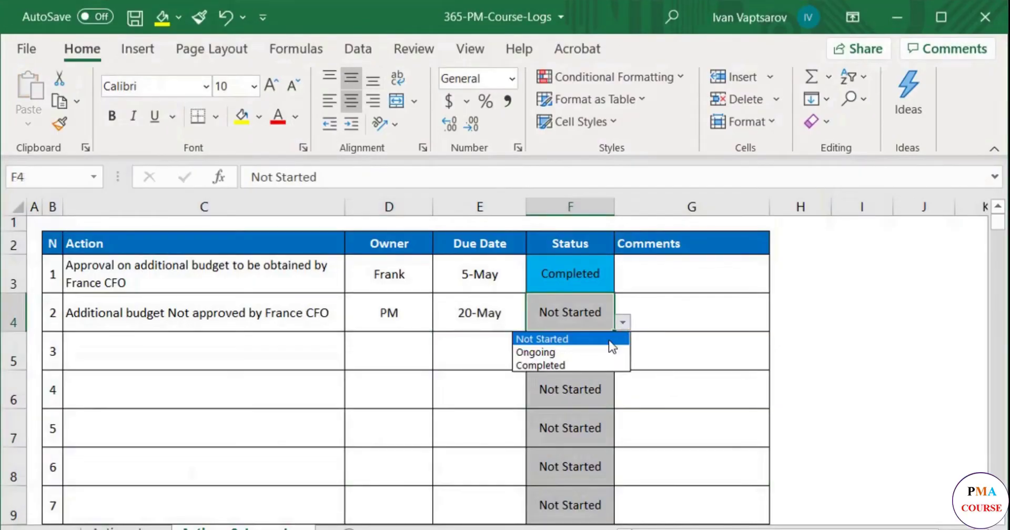
{"action": "left_click", "coordinate": [603, 351]}
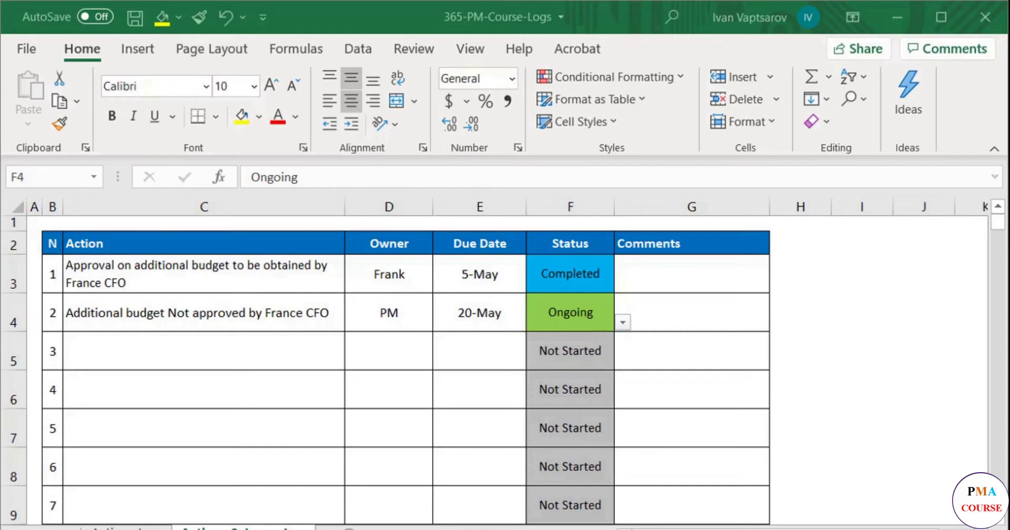
Step: Insert a new column before Owner and enter "Action / Issue" as its header in D2
{"action": "left_click", "coordinate": [399, 205]}
{"action": "right_click", "coordinate": [402, 206]}
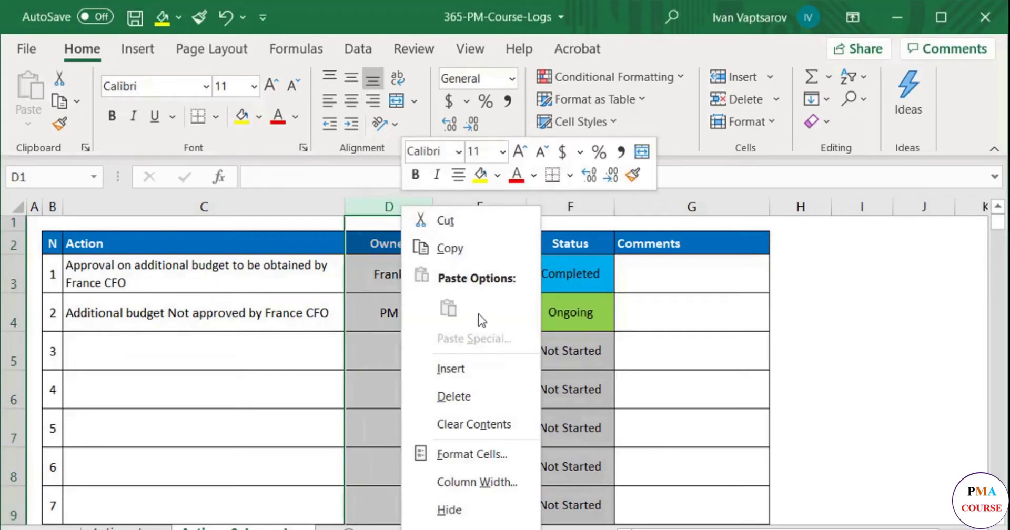
{"action": "left_click", "coordinate": [492, 366]}
{"action": "left_click", "coordinate": [455, 242]}
{"action": "type", "text": "Act"}
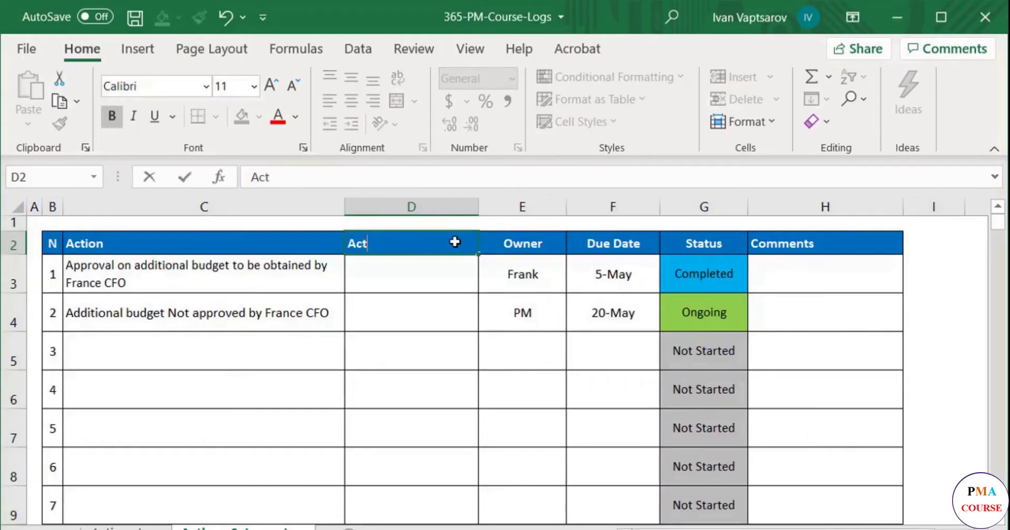
{"action": "type", "text": "ion / Issue"}
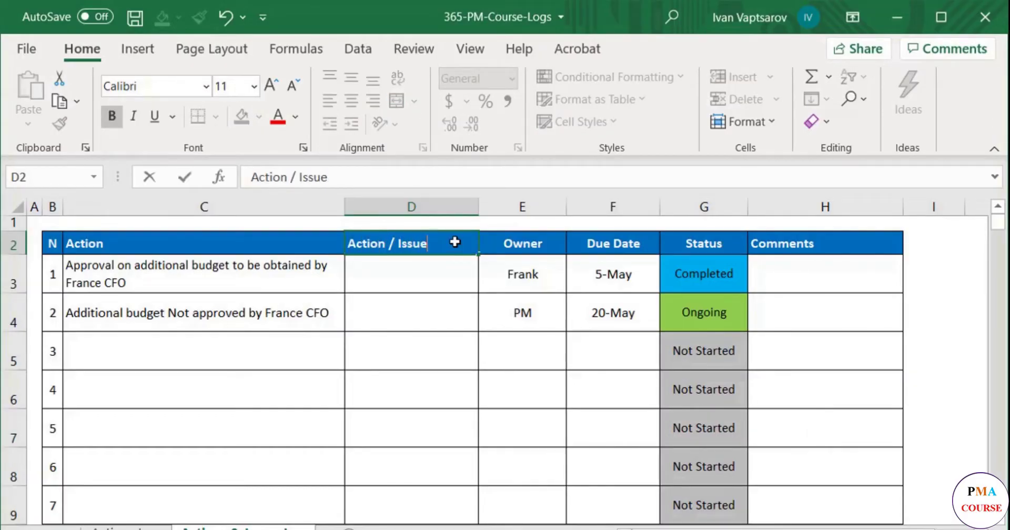
{"action": "key", "text": "Return"}
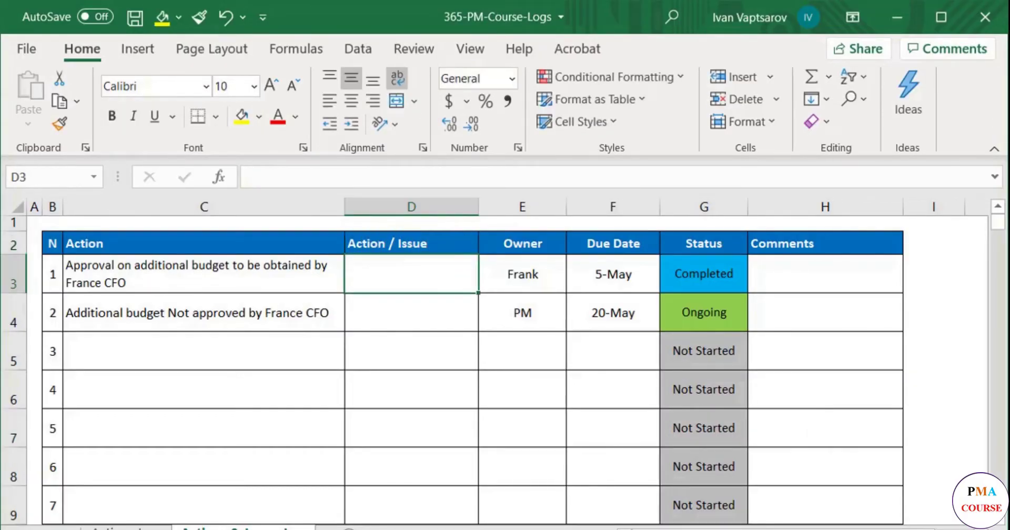
Step: Autofit the width of the Action / Issue column
{"action": "key", "text": "alt+h"}
{"action": "key", "text": "o"}
{"action": "key", "text": "i"}
Step: Apply list data validation with the source "Action, Issue" to the Action / Issue cells D3:D52
{"action": "scroll", "coordinate": [422, 315], "scroll_direction": "down", "scroll_amount": 16}
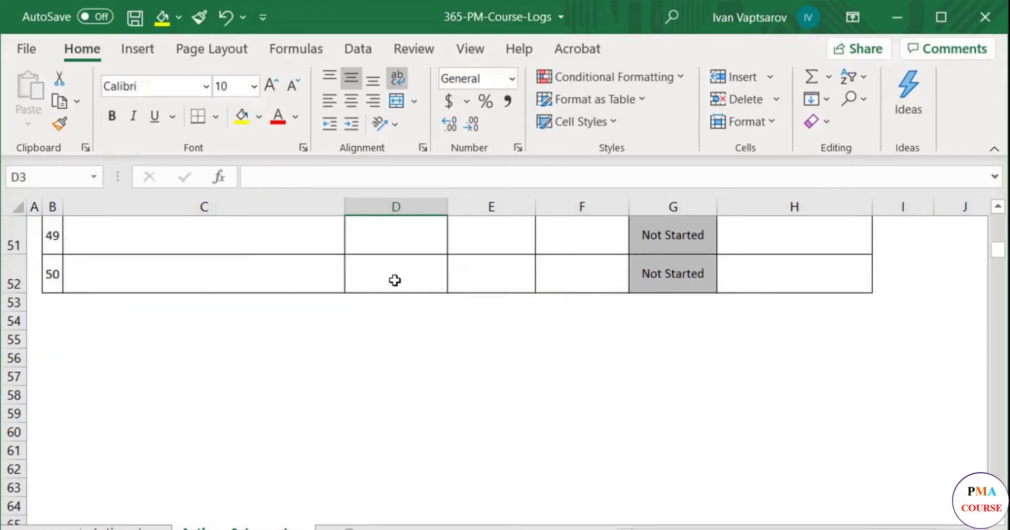
{"action": "left_click", "coordinate": [395, 280], "text": "shift"}
{"action": "scroll", "coordinate": [410, 279], "scroll_direction": "up", "scroll_amount": 16}
{"action": "left_click", "coordinate": [368, 50]}
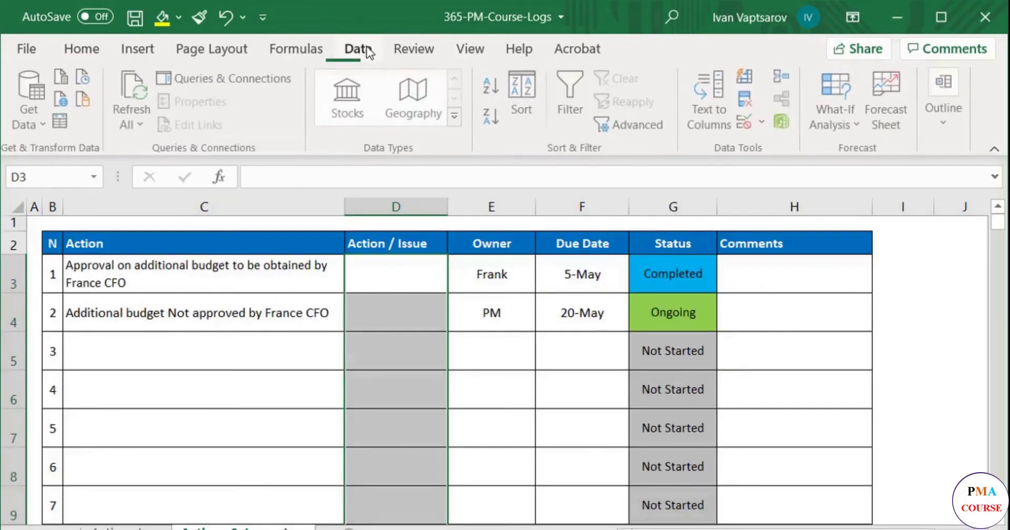
{"action": "left_click", "coordinate": [741, 128]}
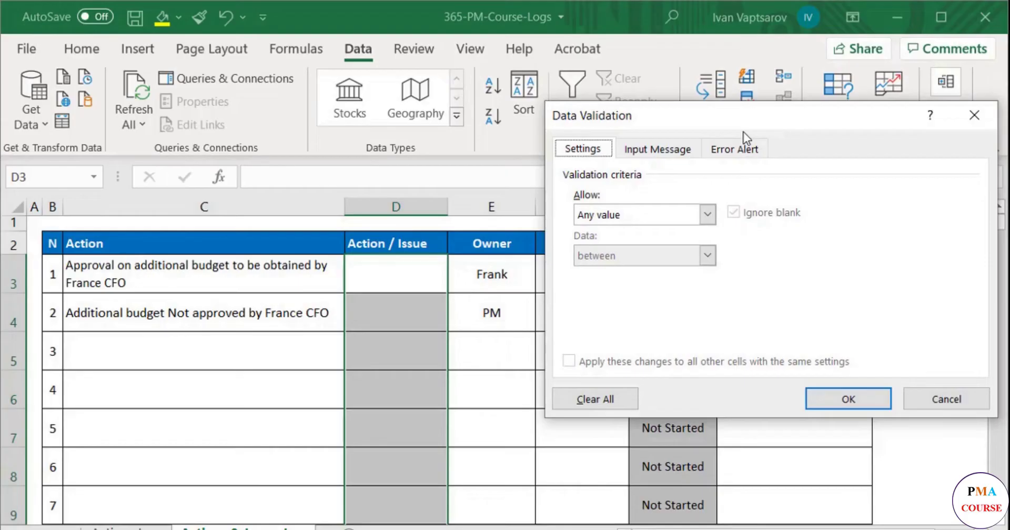
{"action": "left_click", "coordinate": [711, 215]}
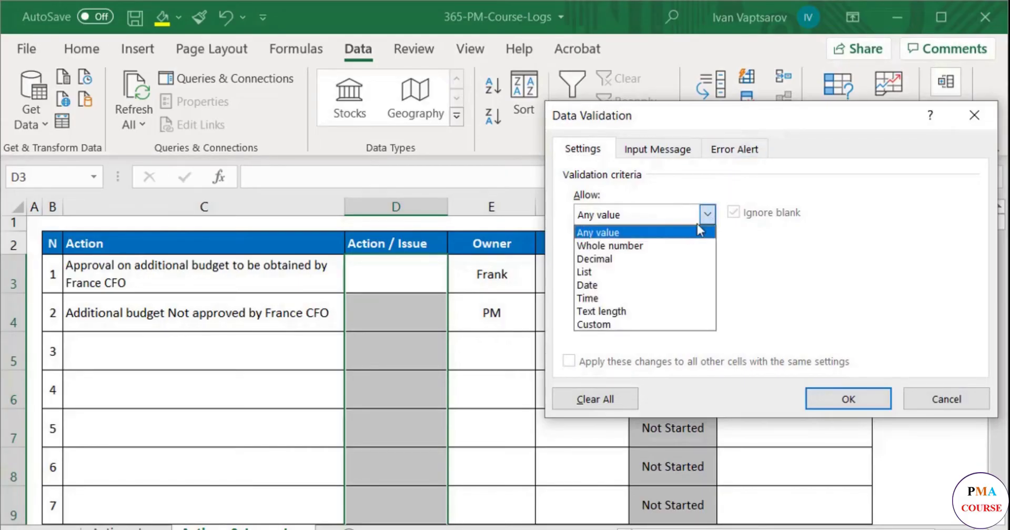
{"action": "left_click", "coordinate": [695, 272]}
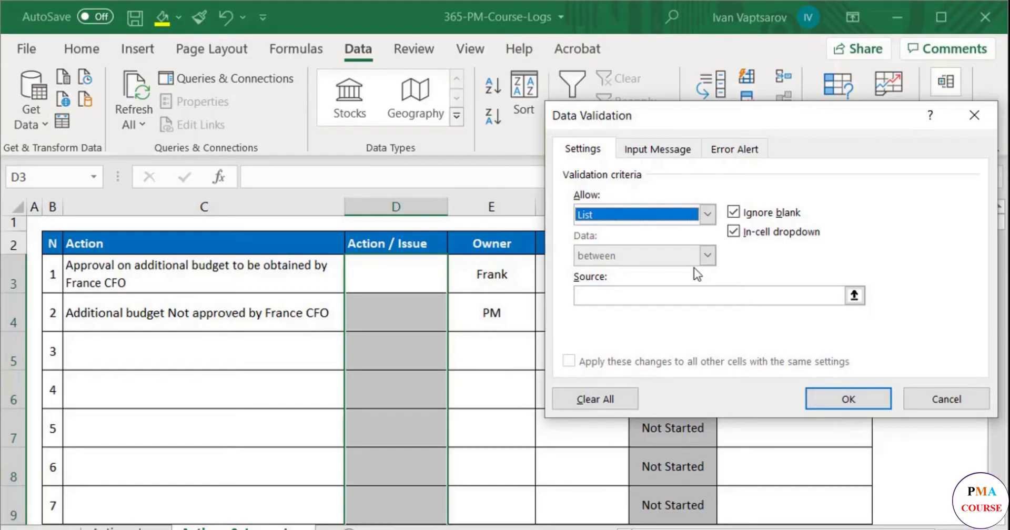
{"action": "left_click", "coordinate": [700, 294]}
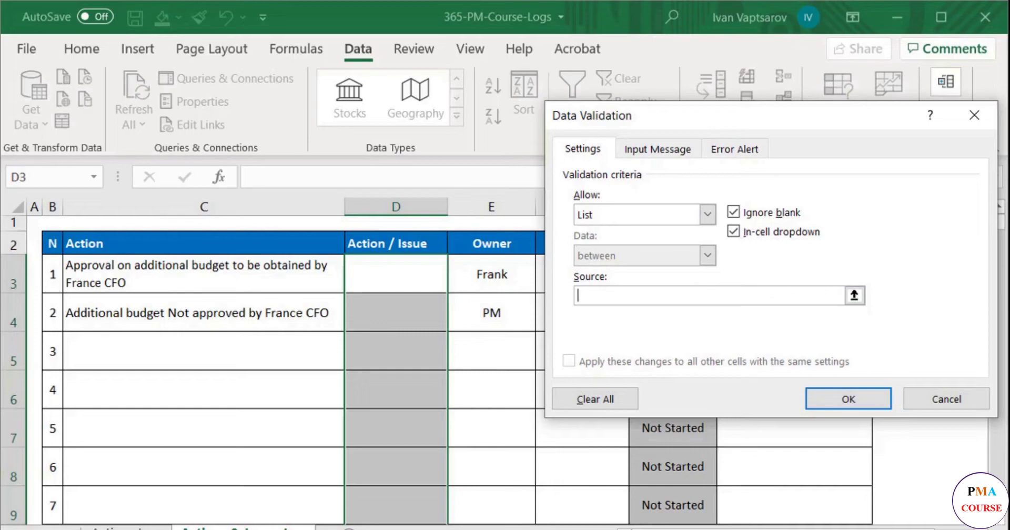
{"action": "type", "text": "Action, Issue"}
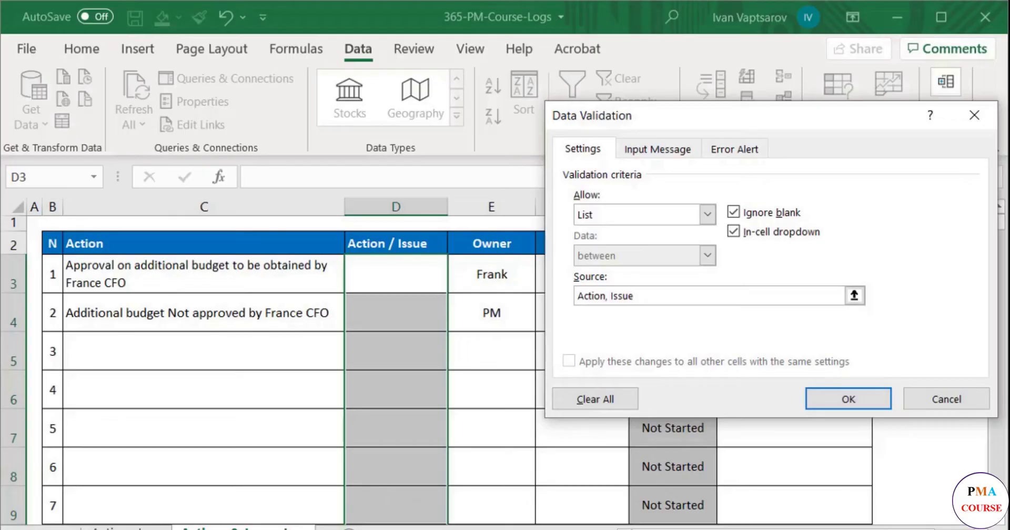
{"action": "left_click", "coordinate": [848, 399]}
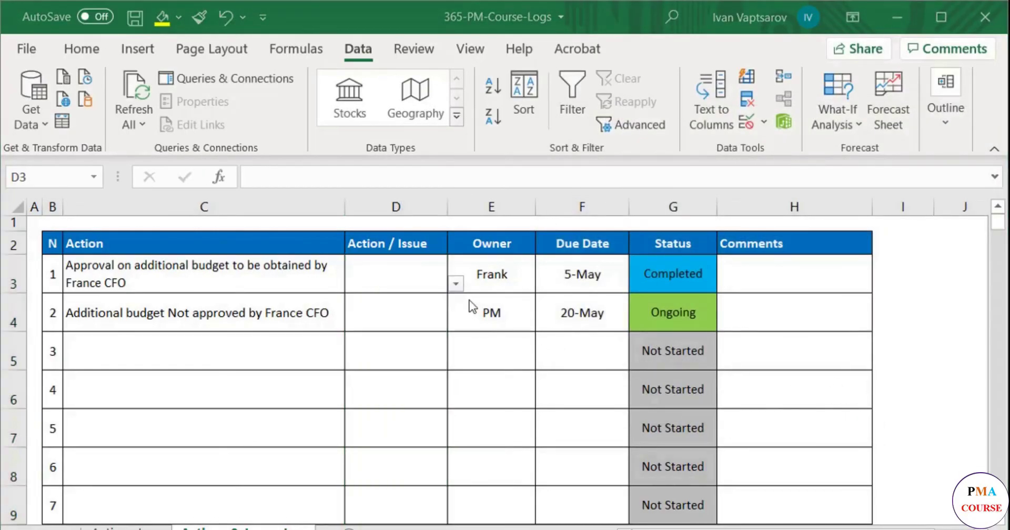
Step: Classify item 1 as Action and item 2 as Issue in the Action / Issue column
{"action": "left_click", "coordinate": [457, 285]}
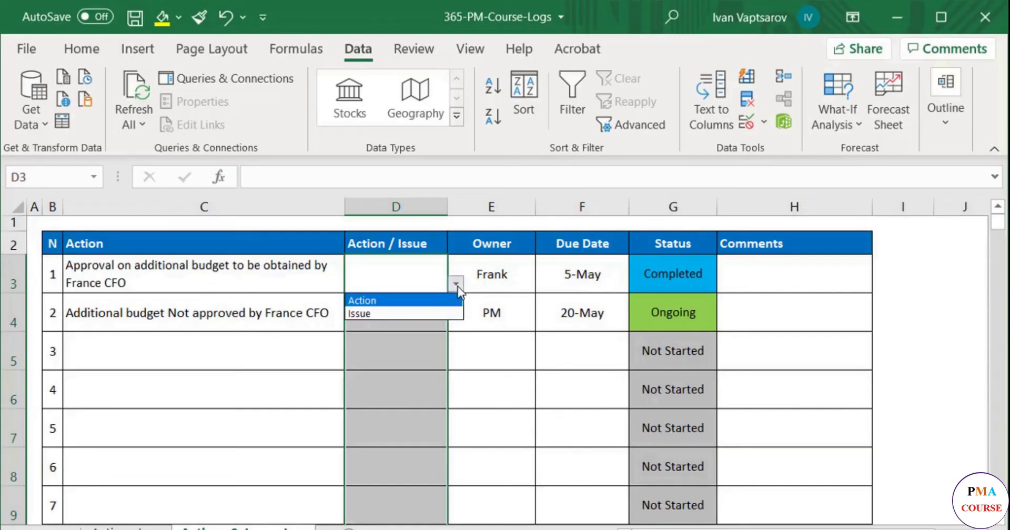
{"action": "left_click", "coordinate": [423, 301]}
{"action": "left_click", "coordinate": [419, 316]}
{"action": "left_click", "coordinate": [456, 322]}
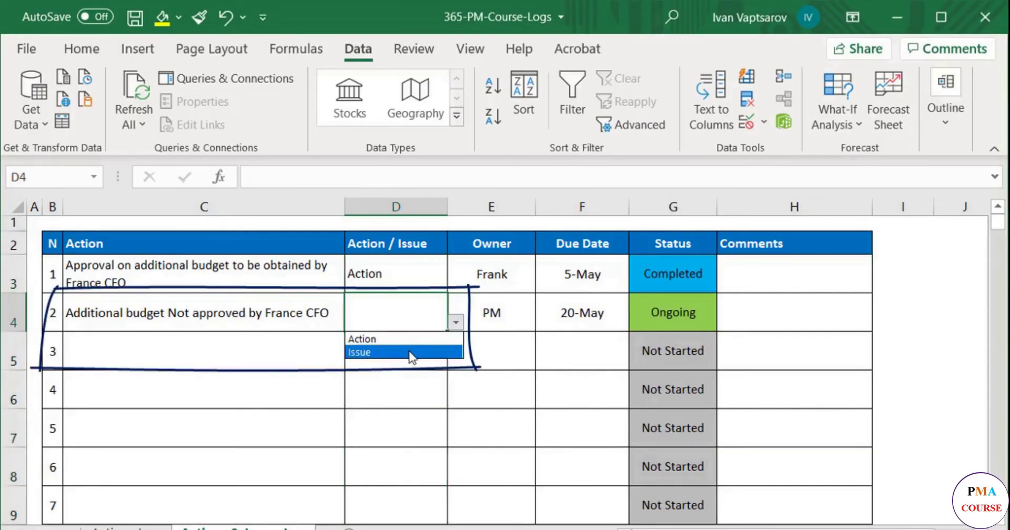
{"action": "left_click", "coordinate": [410, 352]}
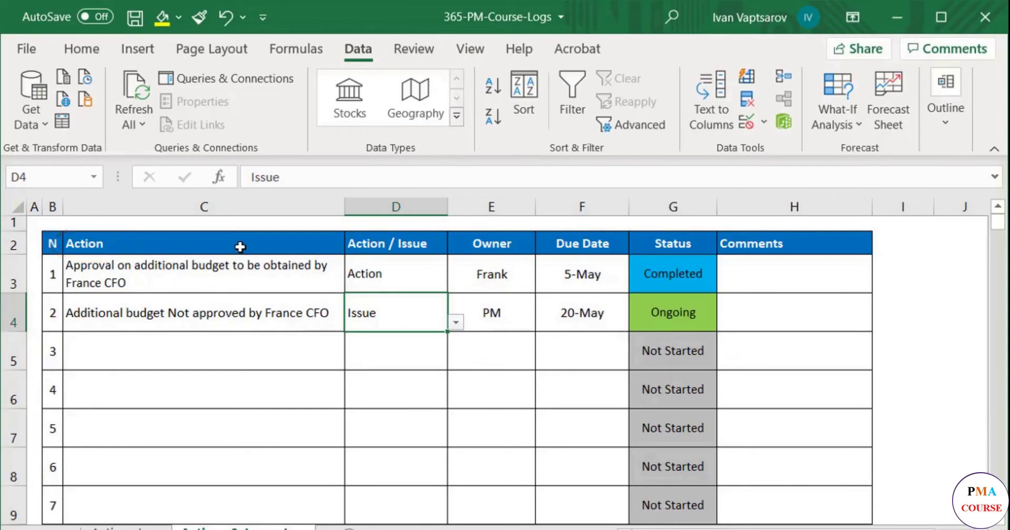
Step: Rename the Action header in C2 to "Description"
{"action": "double_click", "coordinate": [240, 243]}
{"action": "left_click_drag", "start_coordinate": [240, 243], "coordinate": [65, 243]}
{"action": "type", "text": "Description"}
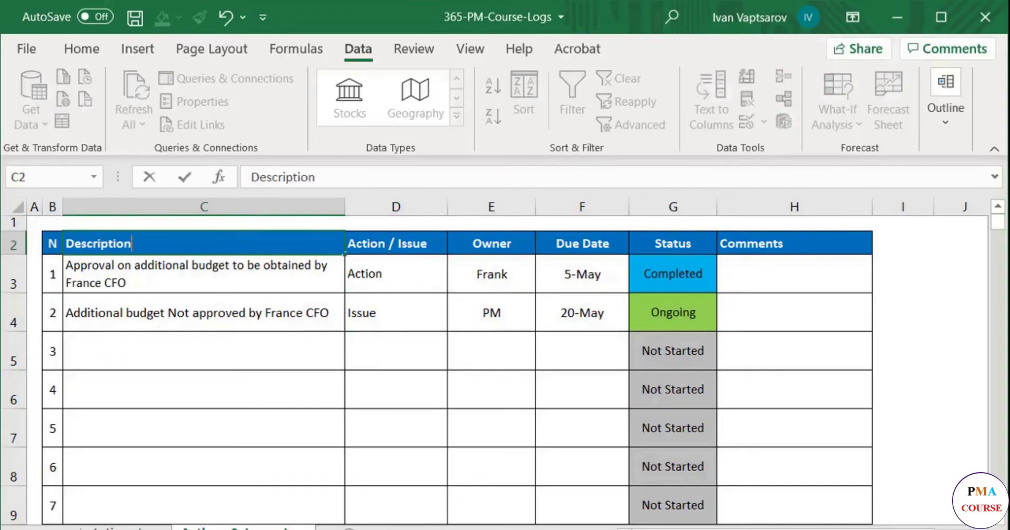
{"action": "key", "text": "ctrl+Return"}
{"action": "key", "text": "Return"}
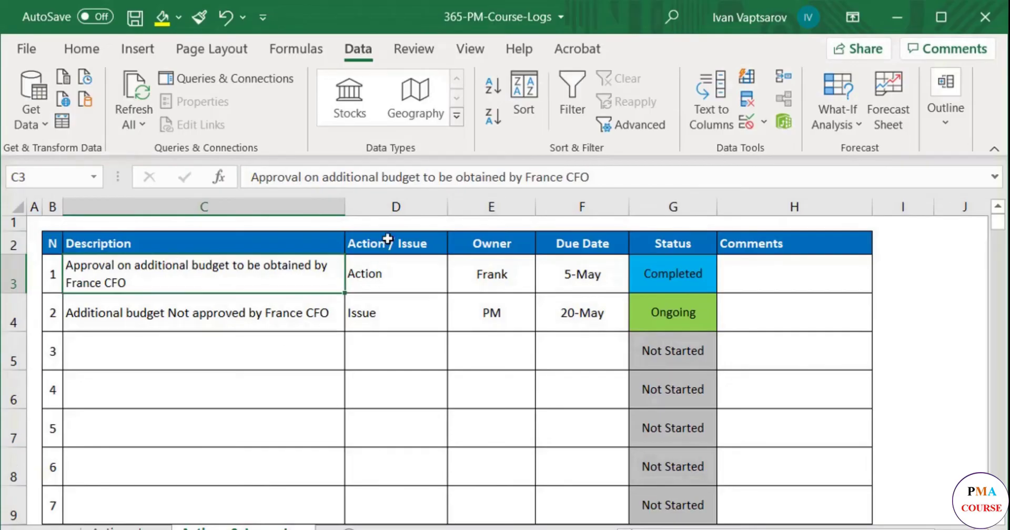
Step: Center the contents of the whole Action / Issue column horizontally
{"action": "left_click", "coordinate": [394, 207]}
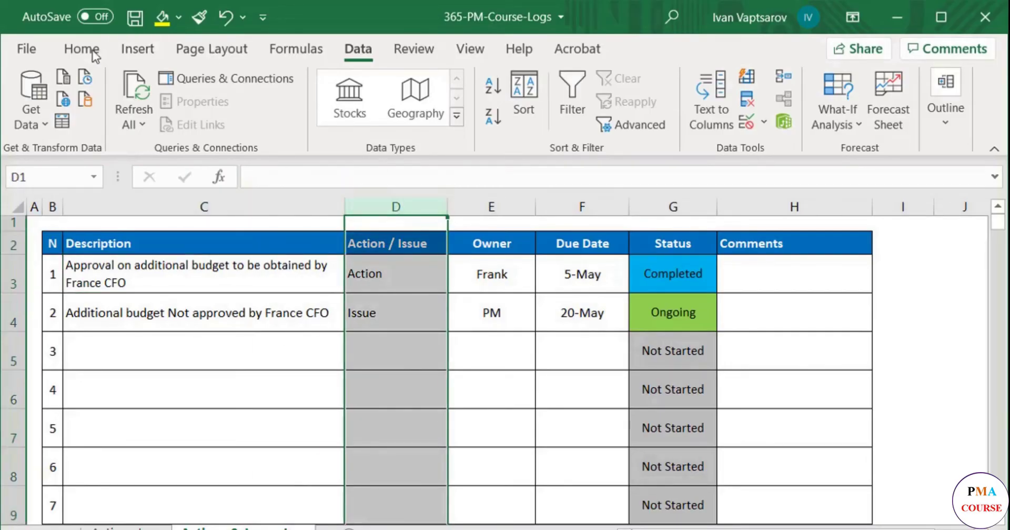
{"action": "left_click", "coordinate": [93, 50]}
{"action": "left_click", "coordinate": [350, 103]}
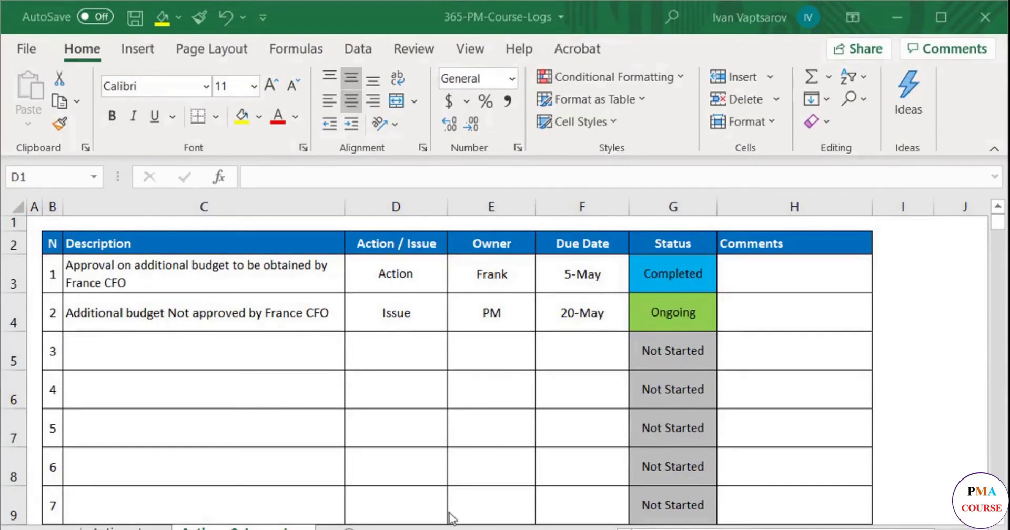
Step: Add Dependency to the validation list of the Action / Issue cells from D3 down, making the source "Action, Issue, Dependency"
{"action": "key", "text": "ctrl+space"}
{"action": "mouse_move", "coordinate": [409, 281]}
{"action": "left_mouse_down"}
{"action": "mouse_move", "coordinate": [394, 273]}
{"action": "mouse_move", "coordinate": [387, 388]}
{"action": "mouse_move", "coordinate": [393, 282]}
{"action": "left_mouse_up"}
{"action": "scroll", "coordinate": [392, 282], "scroll_direction": "up", "scroll_amount": 17}
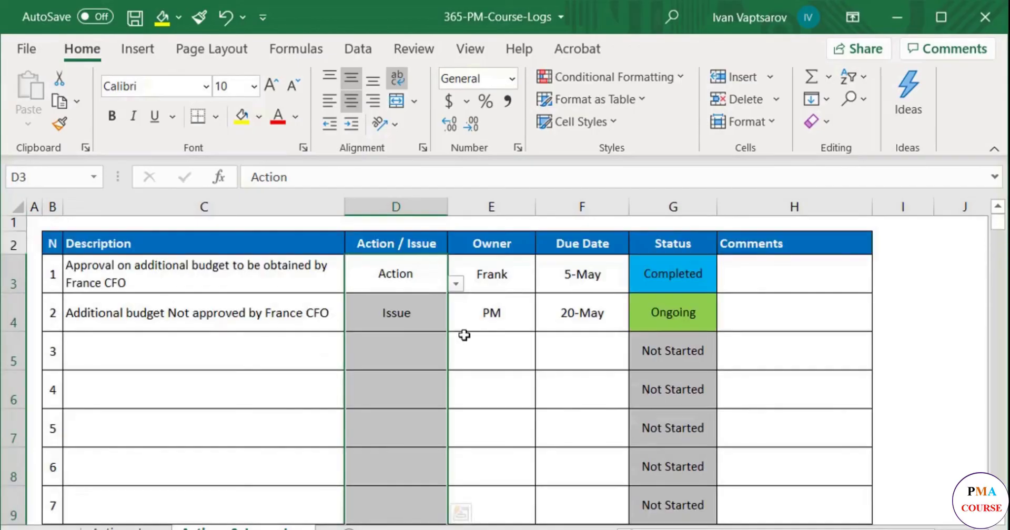
{"action": "left_click", "coordinate": [377, 55]}
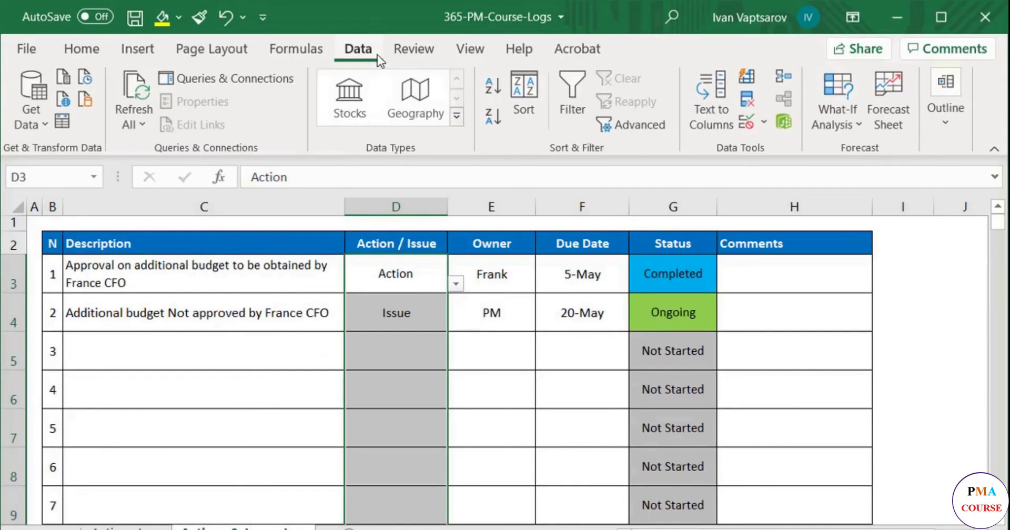
{"action": "left_click", "coordinate": [749, 123]}
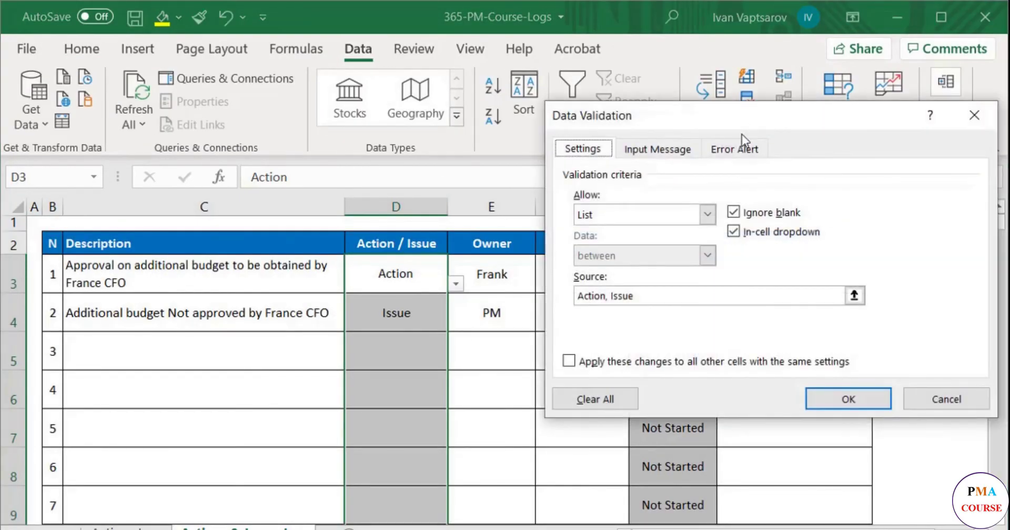
{"action": "left_click", "coordinate": [657, 296]}
{"action": "type", "text": ", D"}
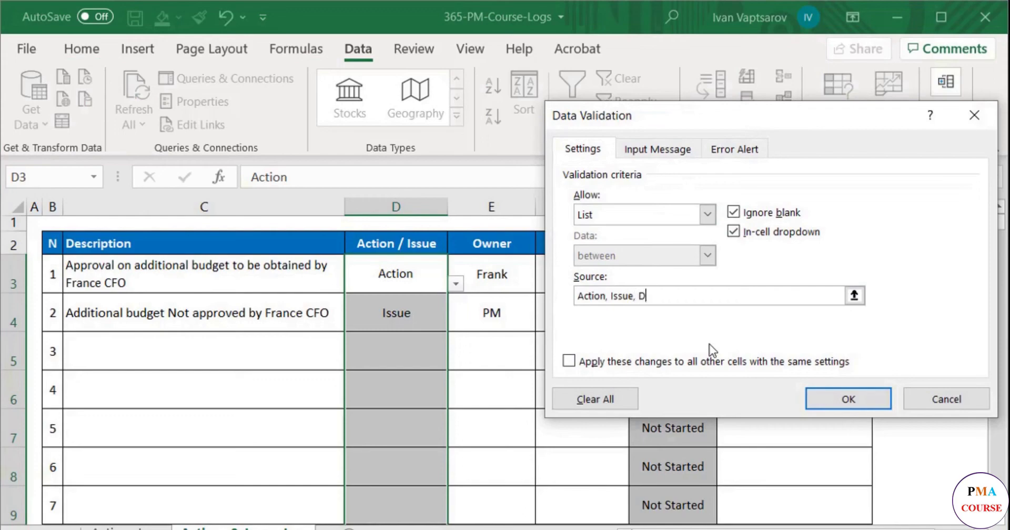
{"action": "type", "text": "ependency"}
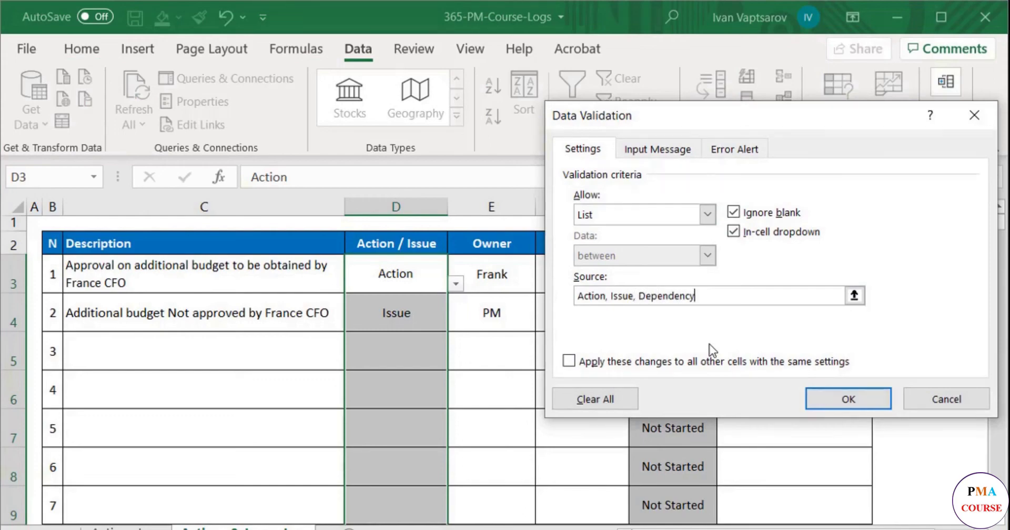
{"action": "left_click", "coordinate": [841, 400]}
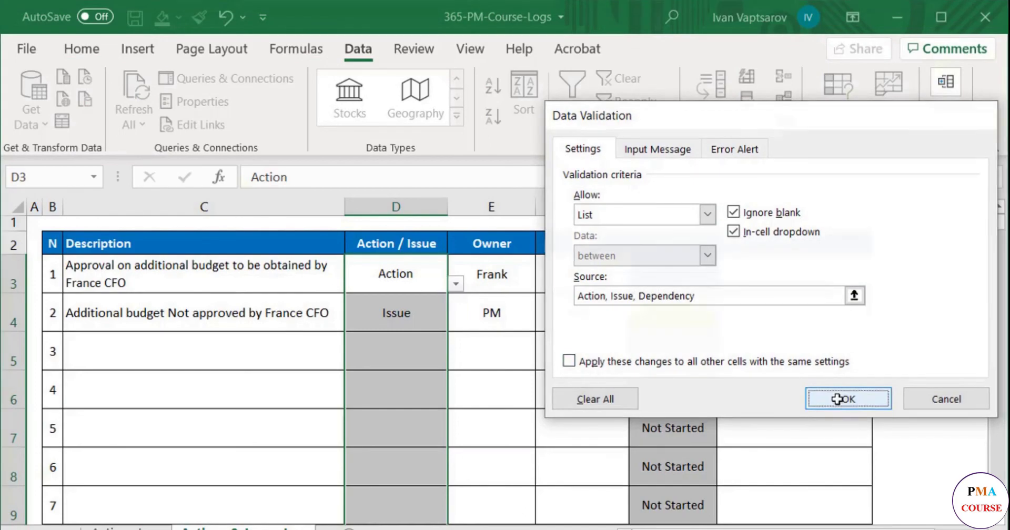
Step: Classify item 3, the list of names for Singapore, as Dependency in the A / I / D column
{"action": "left_click", "coordinate": [445, 316]}
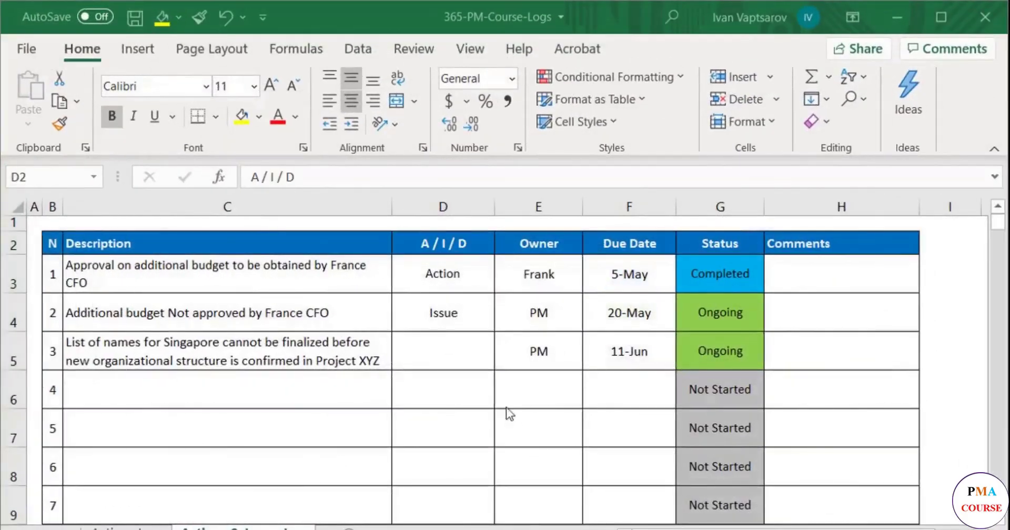
{"action": "left_click", "coordinate": [474, 354]}
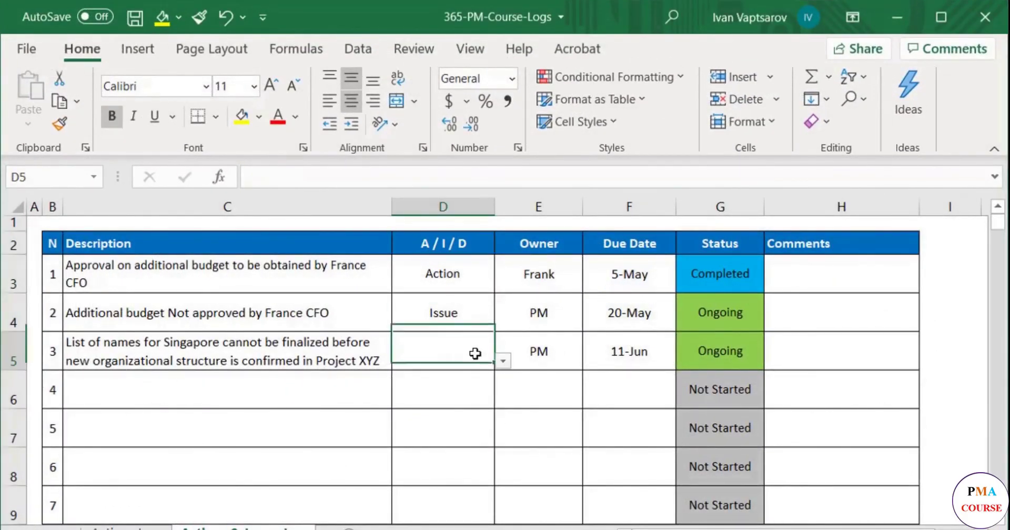
{"action": "left_click", "coordinate": [503, 362]}
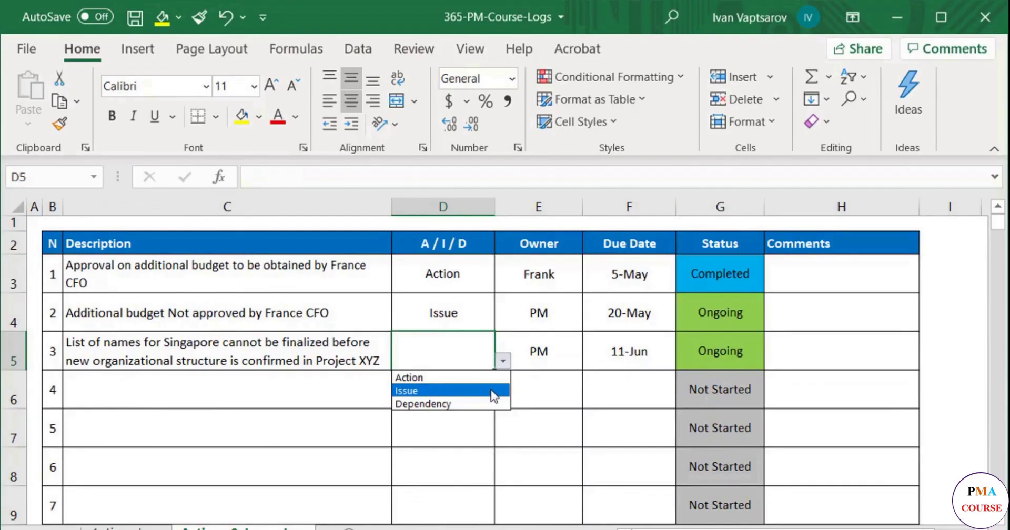
{"action": "left_click", "coordinate": [490, 406]}
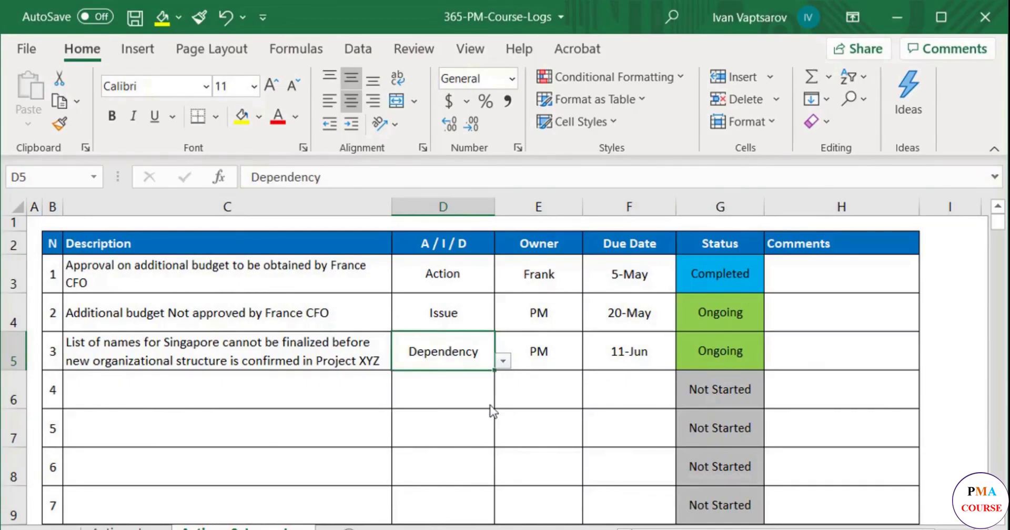